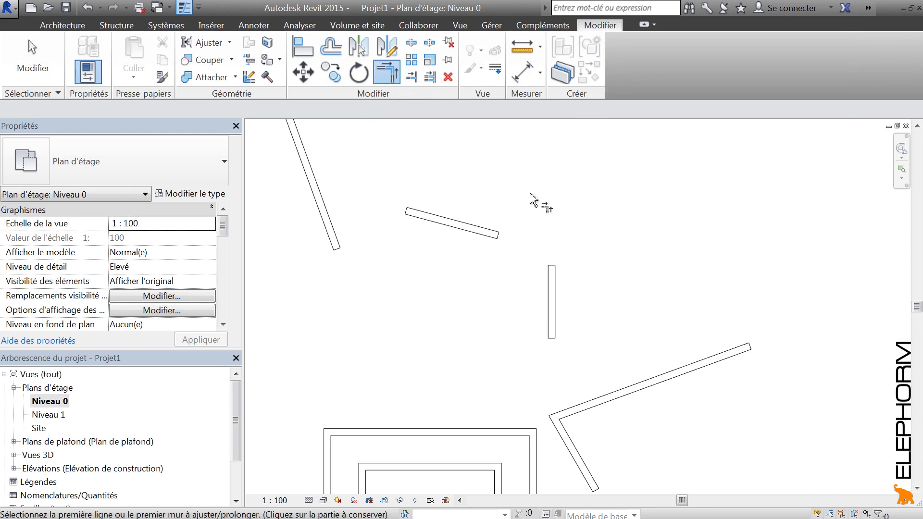
Trim/extend the short slanted wall to corners with the vertical wall at one end and the steep upper wall at the other
left_click(489, 241)
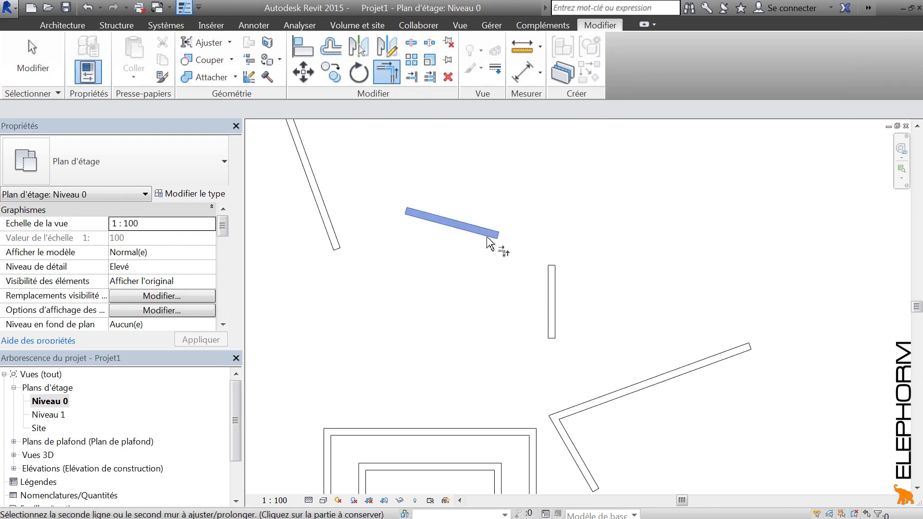
left_click(552, 283)
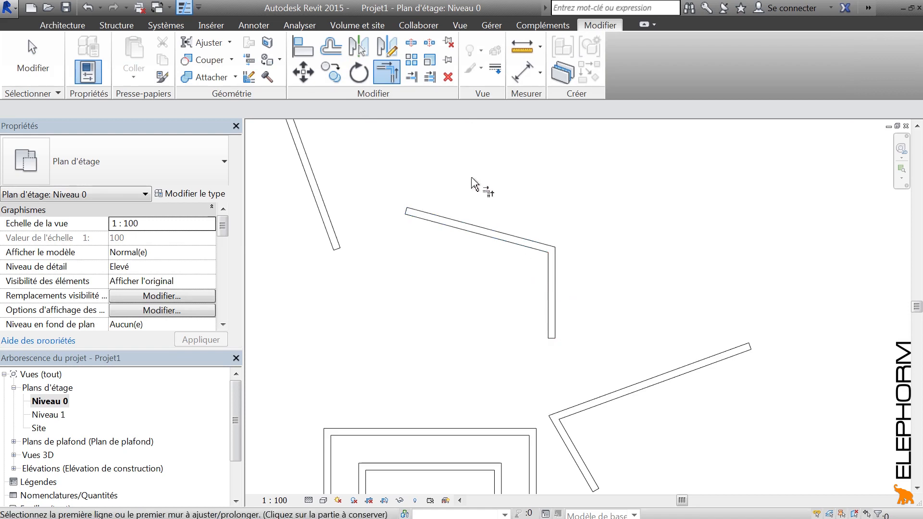
left_click(338, 228)
left_click(433, 225)
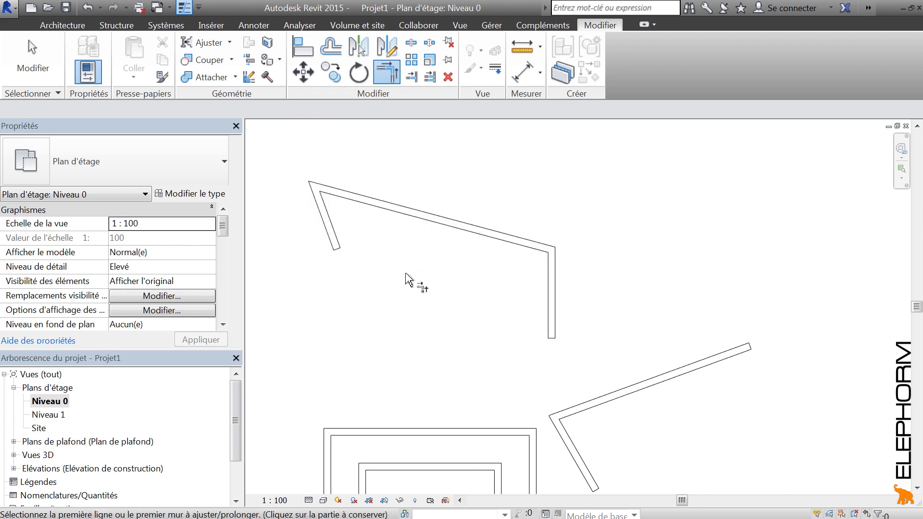
Extend the vertical wall down to a corner with the long oblique wall
left_click(553, 317)
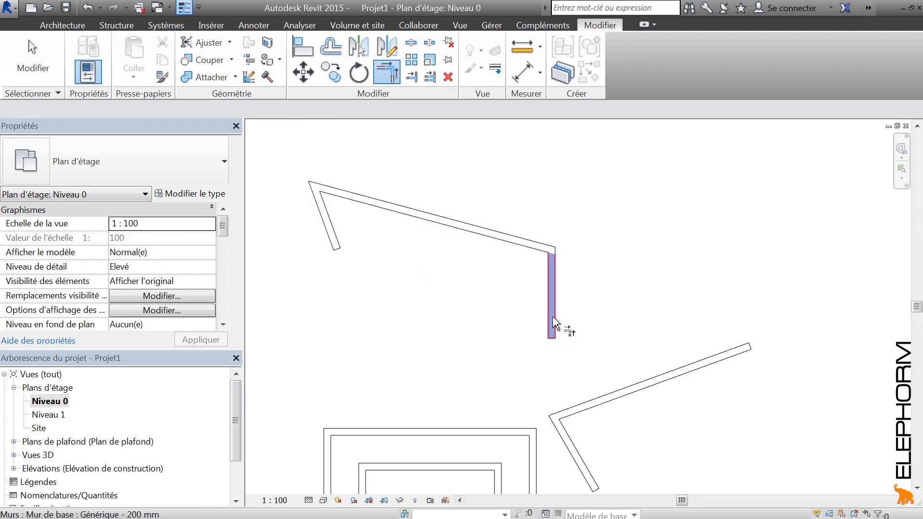
left_click(608, 399)
key("Escape")
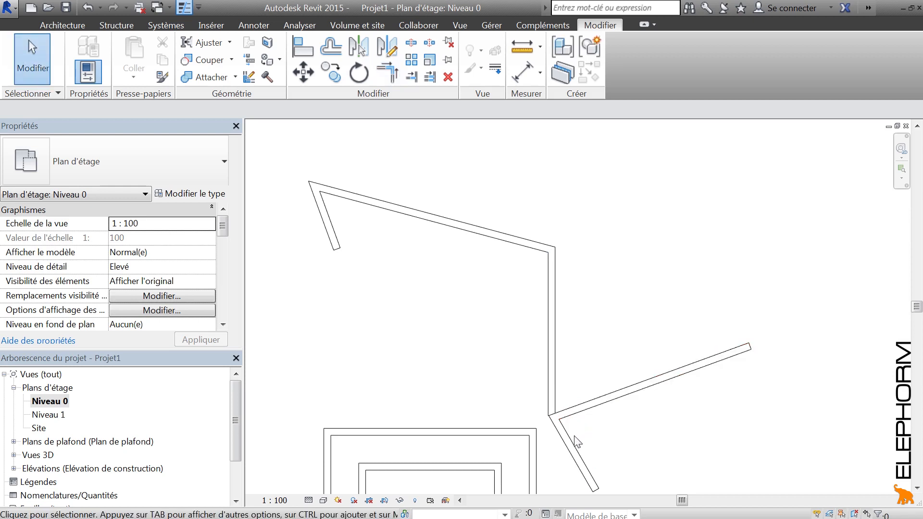
Delete the short wall below the junction and pull the oblique wall's end clear of the vertical wall, leaving it about 520 long
left_click(577, 442)
key("Delete")
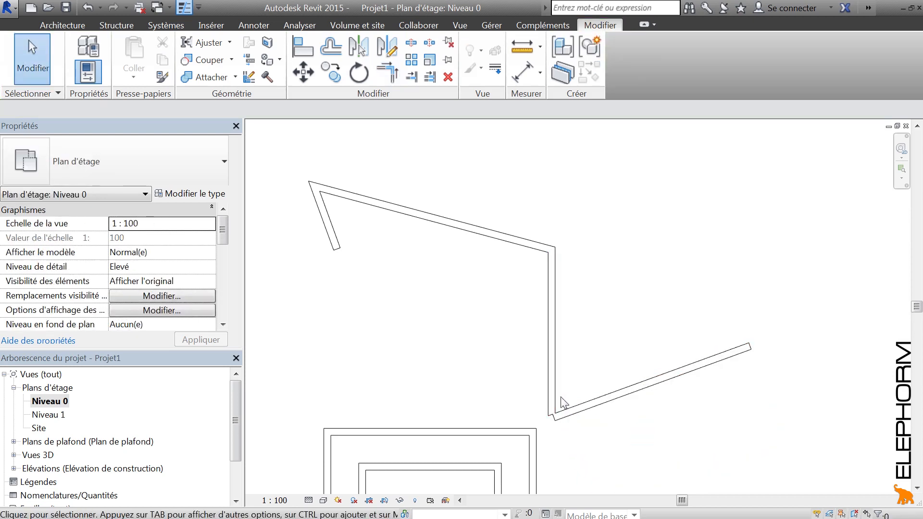
left_click(571, 415)
left_click_drag(554, 418, 580, 408)
left_click(675, 502)
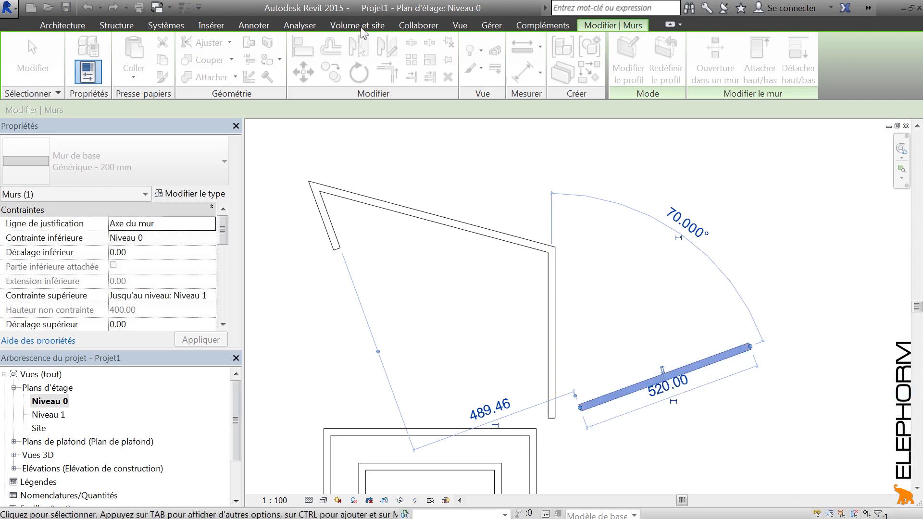
Trim/extend the oblique wall and the vertical wall to a clean corner
key("t")
key("r")
left_click(597, 402)
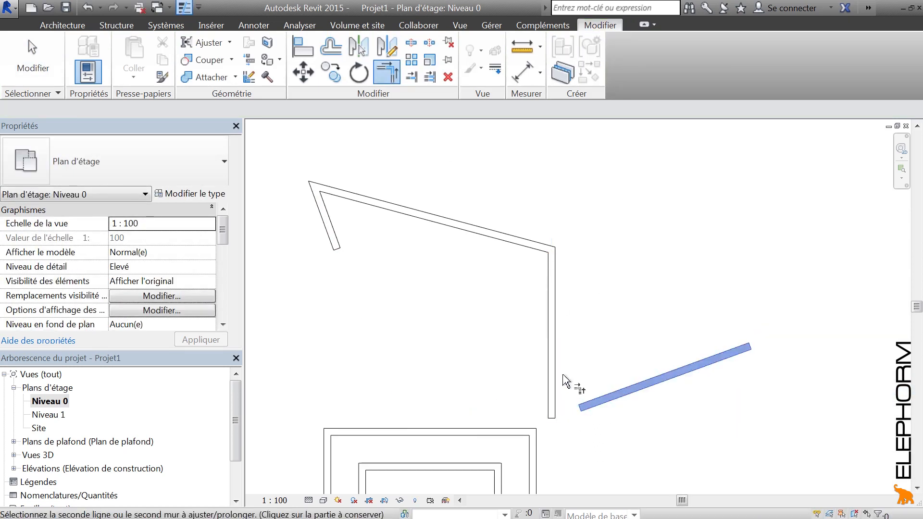
left_click(553, 368)
key("Escape")
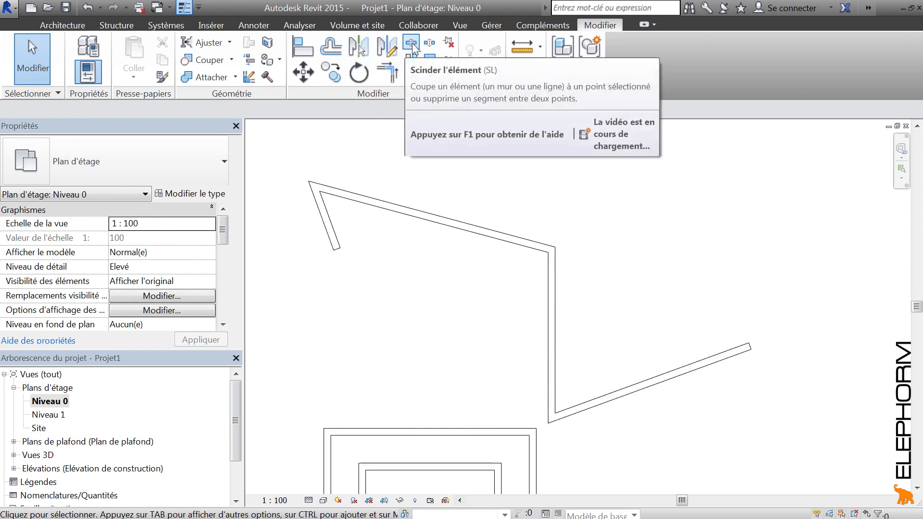
Select all the walls in the Niveau 0 plan and delete them
scroll(572, 298, "down", 2)
scroll(568, 294, "down", 1)
middle_click_drag(505, 309, 542, 239)
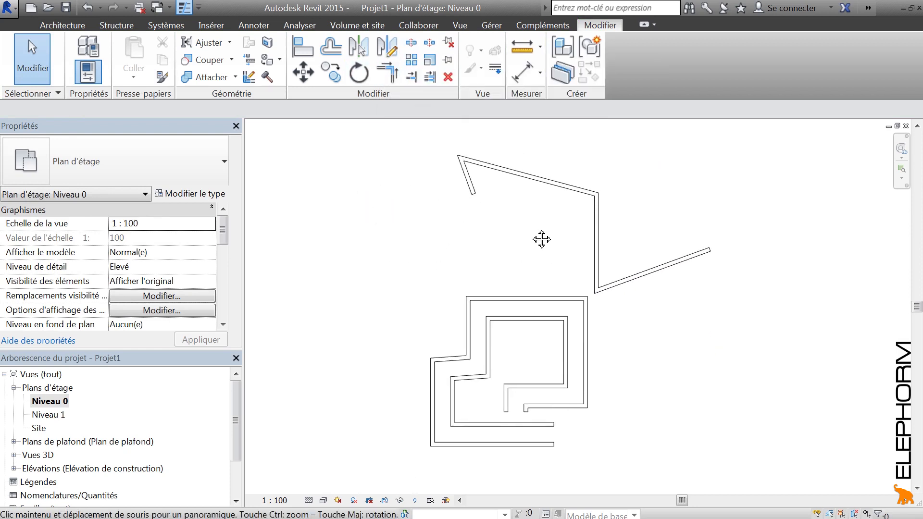
left_click_drag(678, 150, 391, 482)
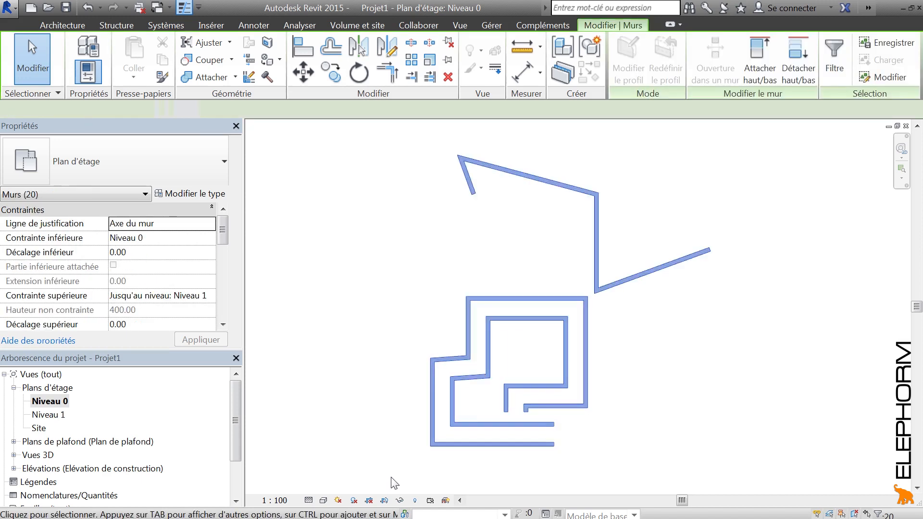
key("Delete")
Draw a horizontal Générique - 200 mm wall 260 long in the empty plan
left_click(77, 26)
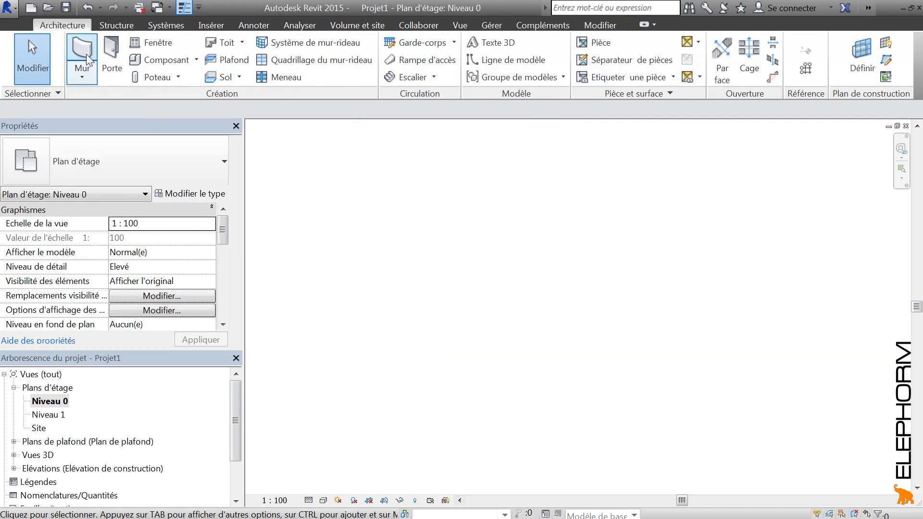
left_click(86, 54)
left_click(505, 310)
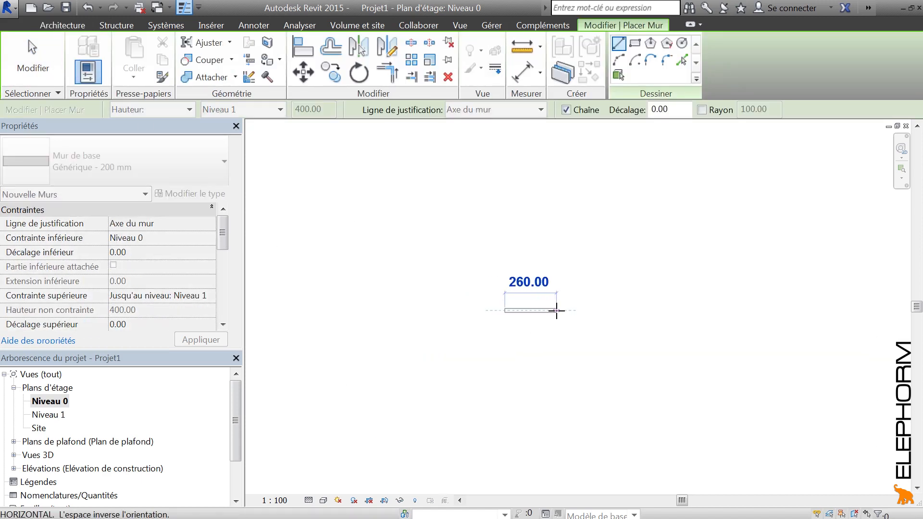
left_click(556, 310)
key("Escape")
key("Escape")
scroll(533, 321, "up", 3)
scroll(533, 321, "up", 3)
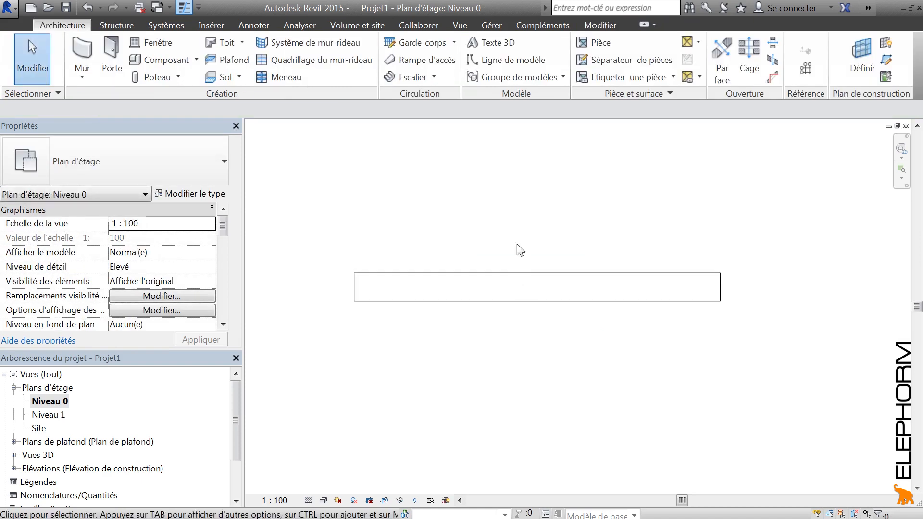
Split the horizontal wall with Scinder l'élément at a point about 142 from its right end
left_click(610, 26)
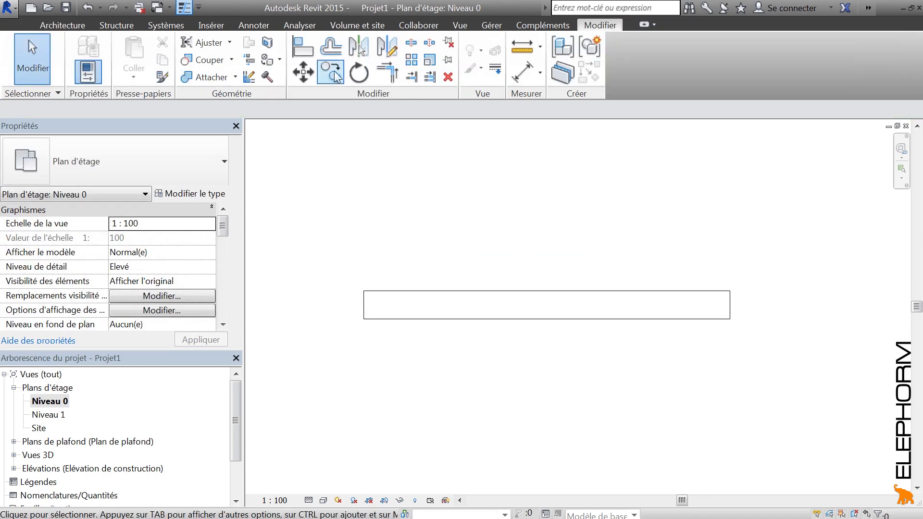
left_click(412, 42)
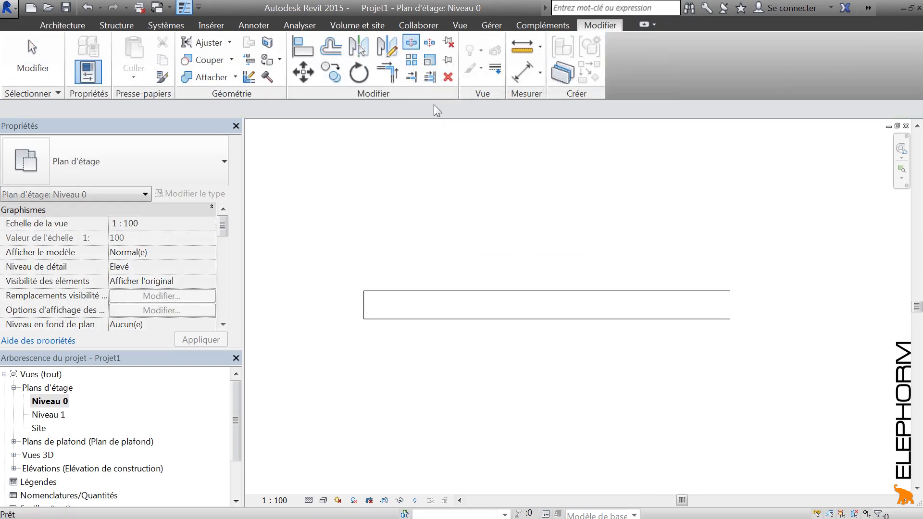
left_click(530, 291)
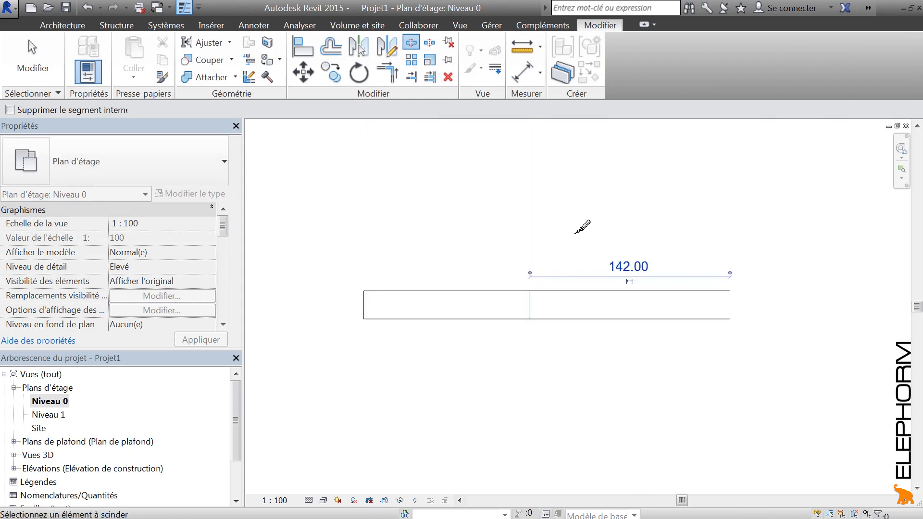
key("Escape")
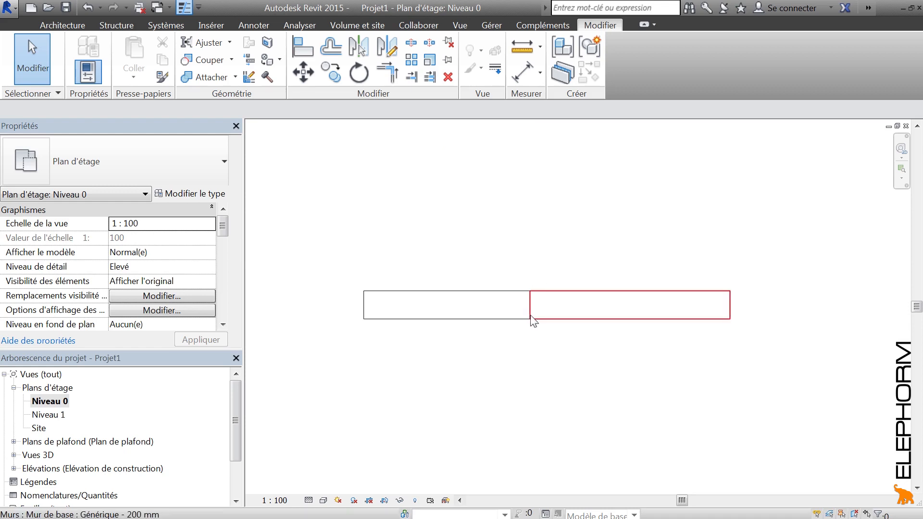
Select the two segments of the split wall in turn to examine them as separate walls
left_click(463, 328)
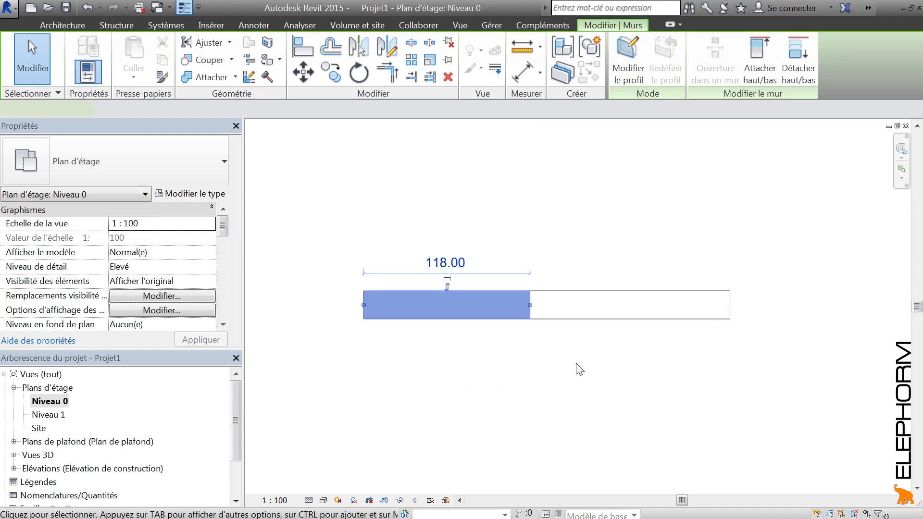
left_click(600, 332)
left_click(487, 323)
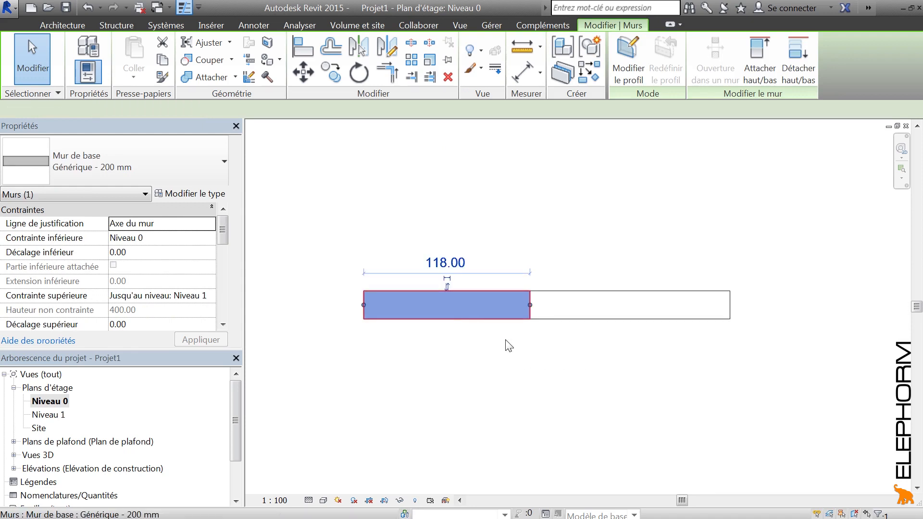
left_click(563, 326)
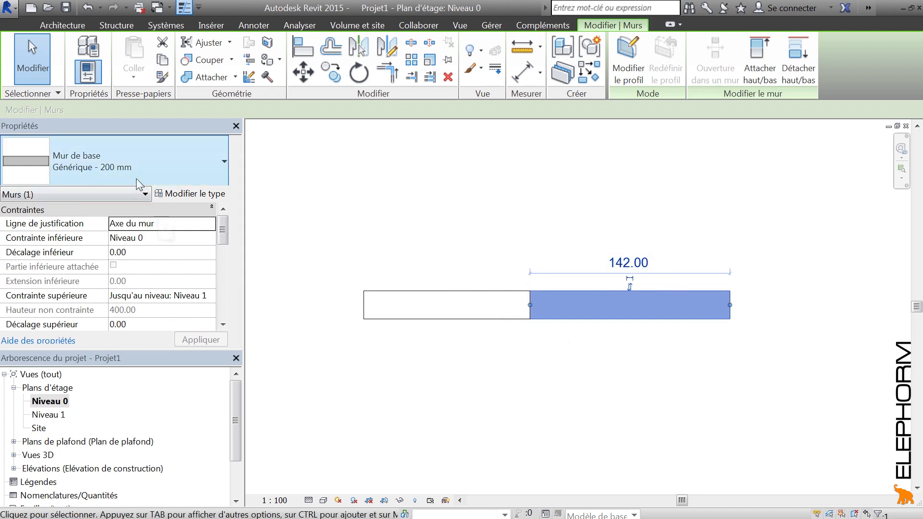
Merge the left wall segment with the right one from their shared end into a single wall 260 long
left_click(488, 285)
left_click(498, 305)
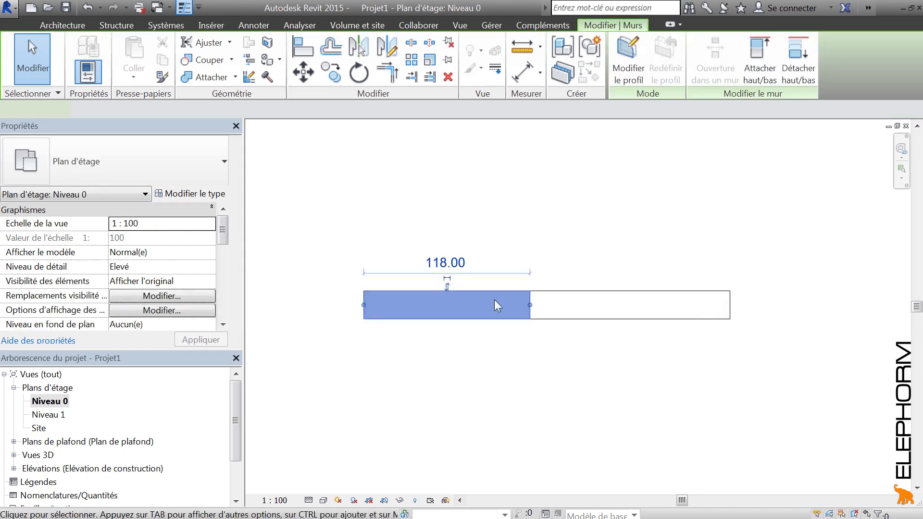
left_click(530, 305)
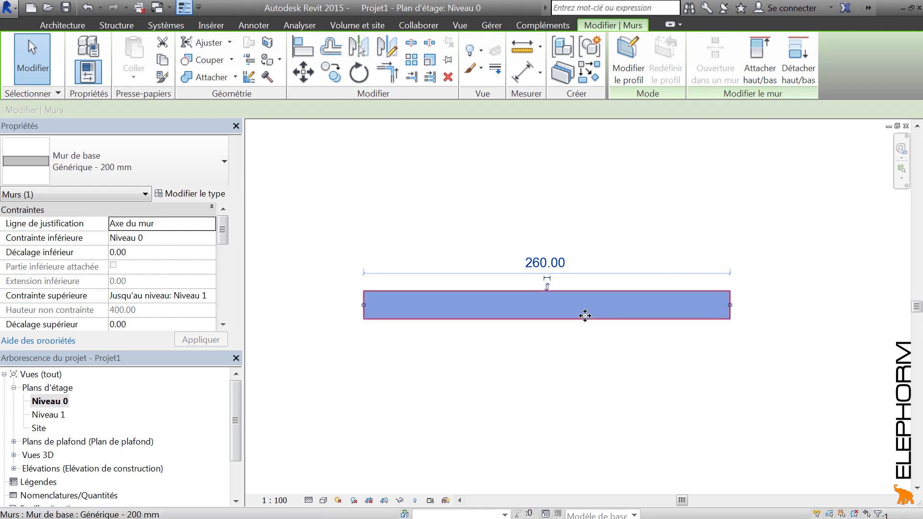
left_click(516, 343)
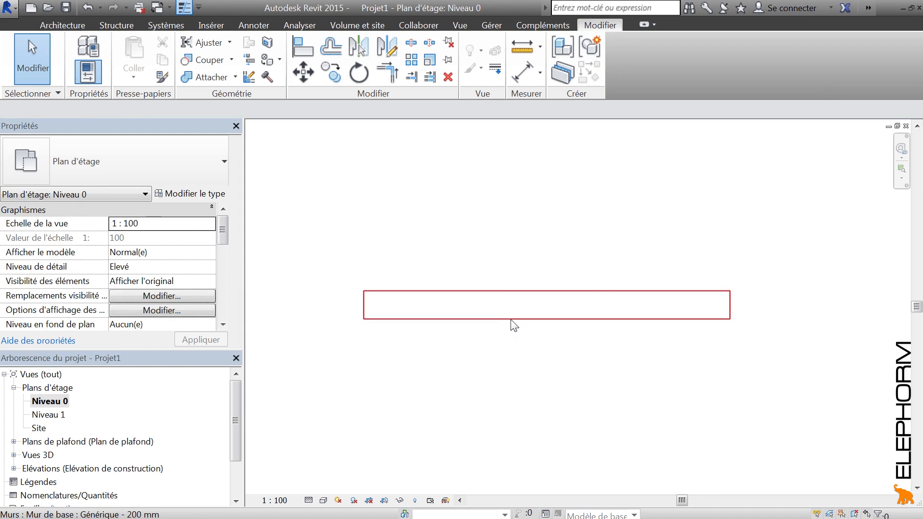
Draw a vertical wall centred under the horizontal wall's left end, with its upper end about 14 below that wall
middle_click_drag(444, 264, 507, 241)
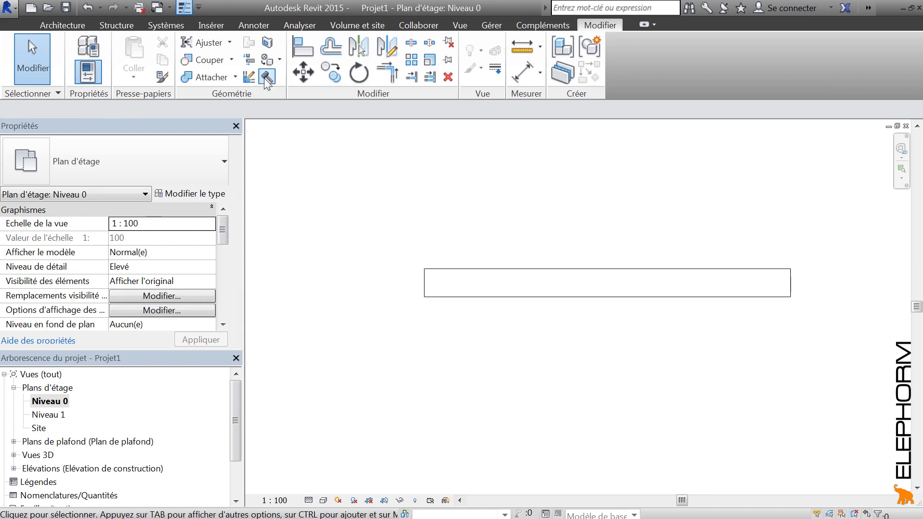
left_click(63, 25)
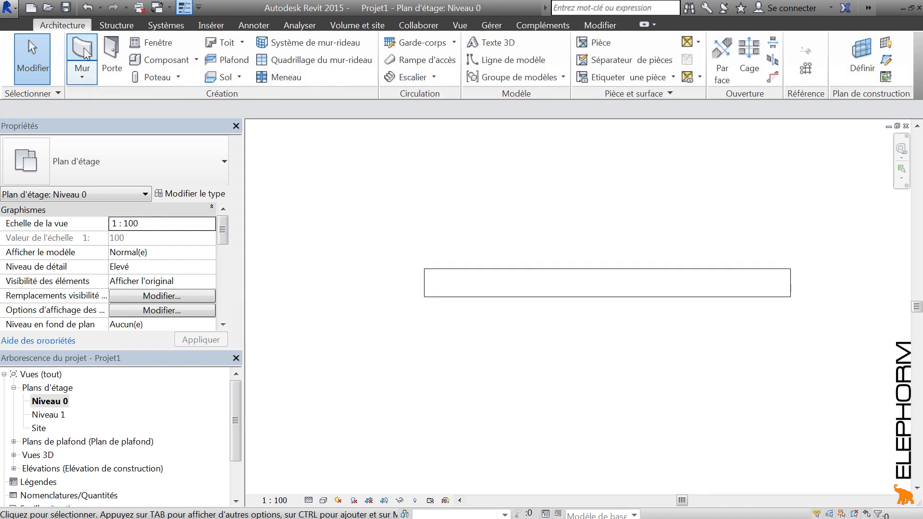
left_click(80, 46)
left_click(424, 474)
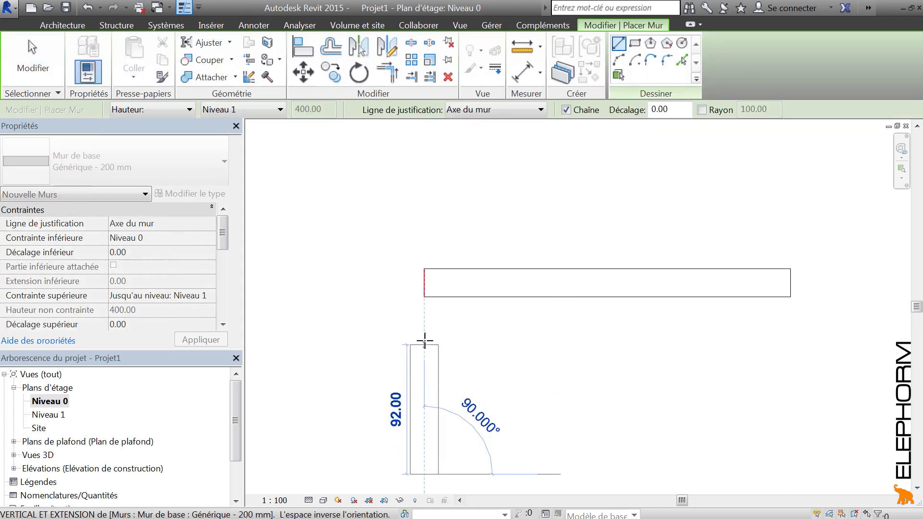
left_click(425, 317)
key("Escape")
key("Escape")
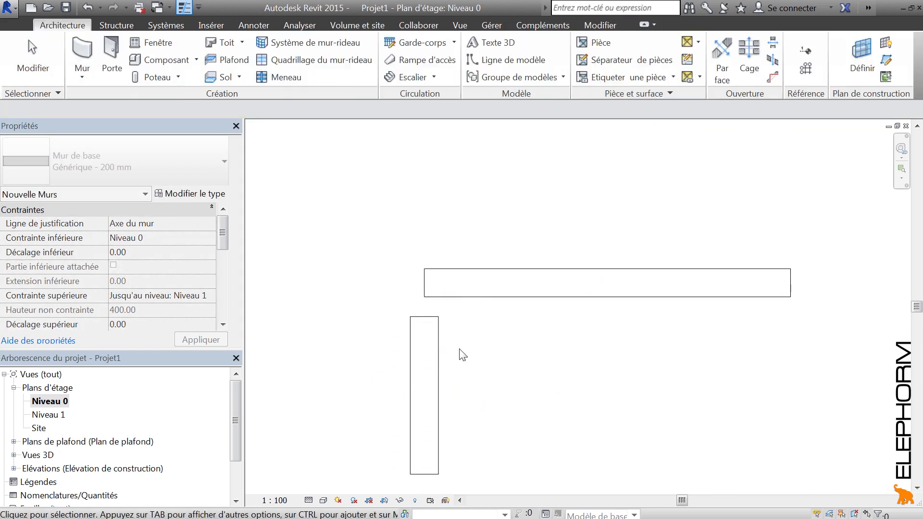
Stretch the vertical wall's upper end to join the horizontal wall's left end, and undo the change
left_click(430, 323)
left_click_drag(425, 317, 425, 297)
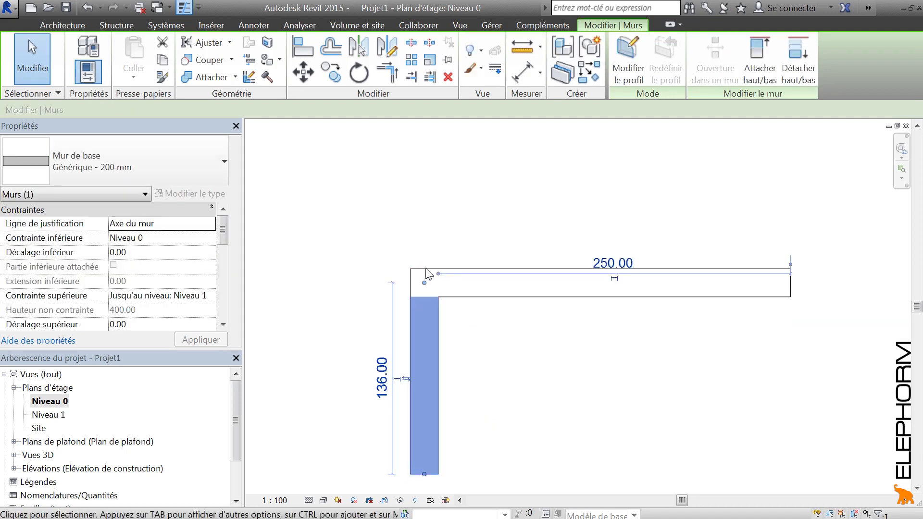
key("ctrl+z")
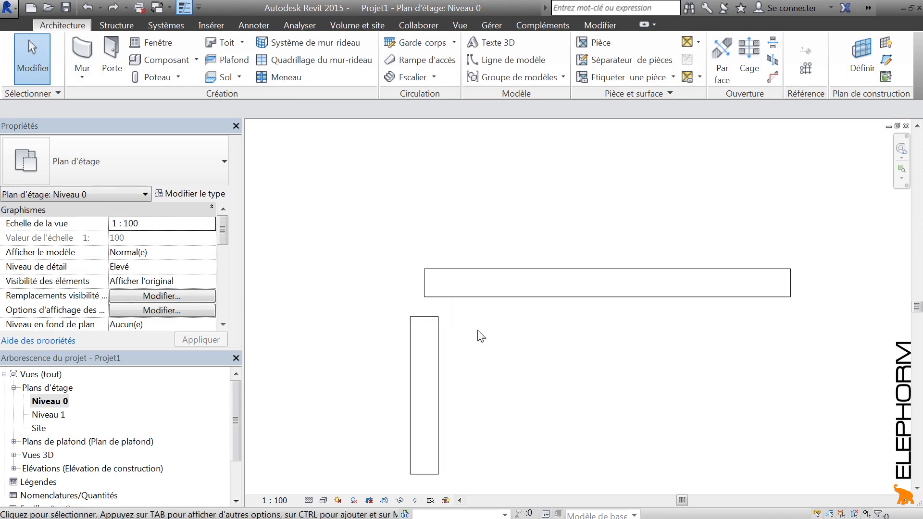
Disallow the wall join (Interdire le joint) at the upper end of the vertical wall
mouse_move(481, 334)
middle_mouse_down()
mouse_move(490, 340)
mouse_move(480, 324)
middle_mouse_up()
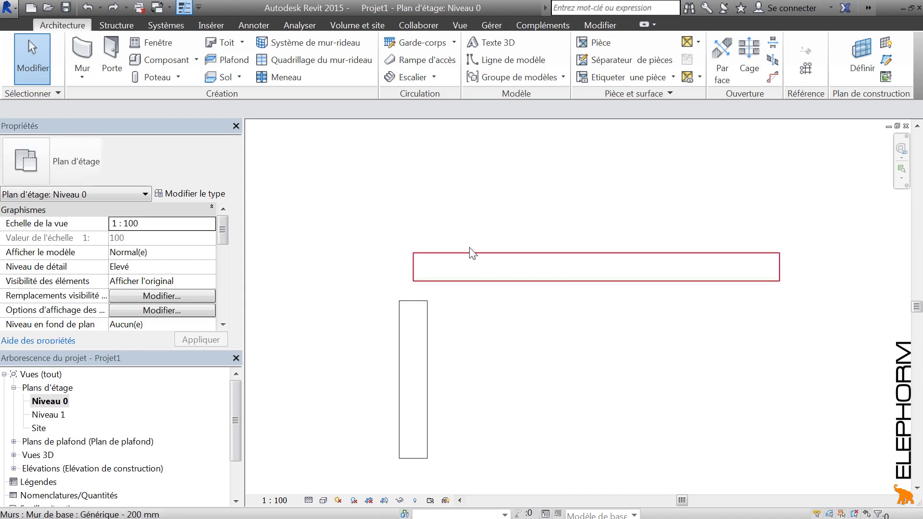
left_click(420, 263)
scroll(416, 255, "up", 4)
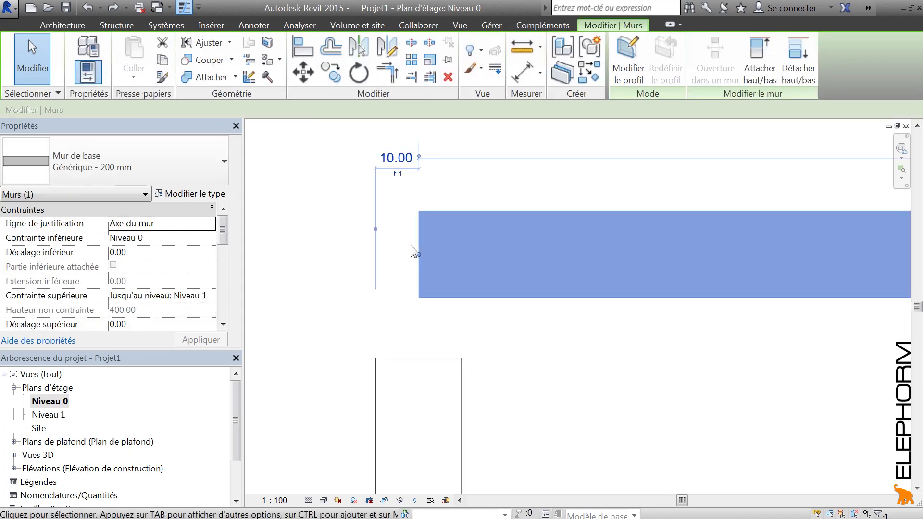
left_click(439, 361)
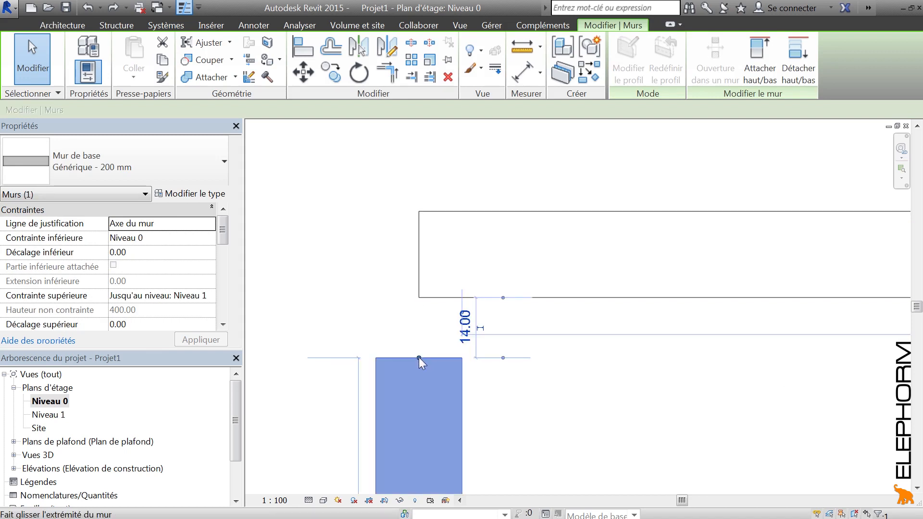
right_click(419, 358)
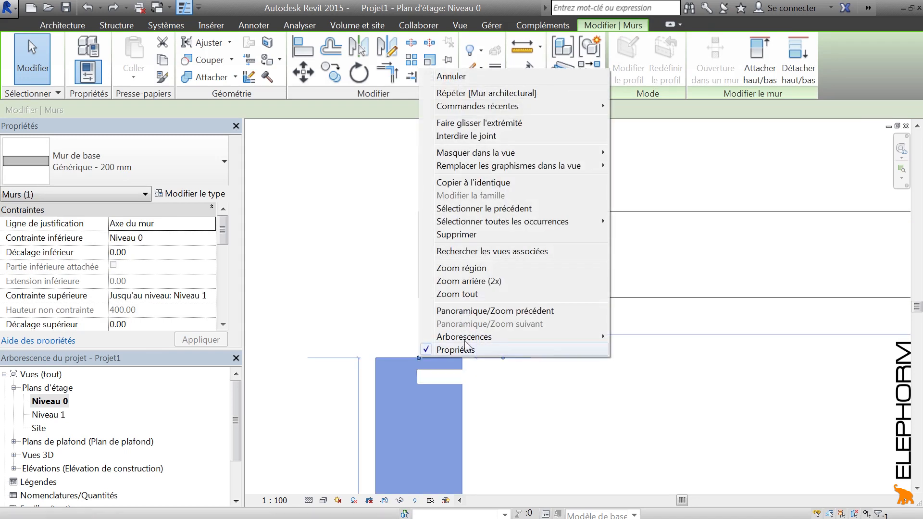
left_click(480, 136)
left_click(398, 214)
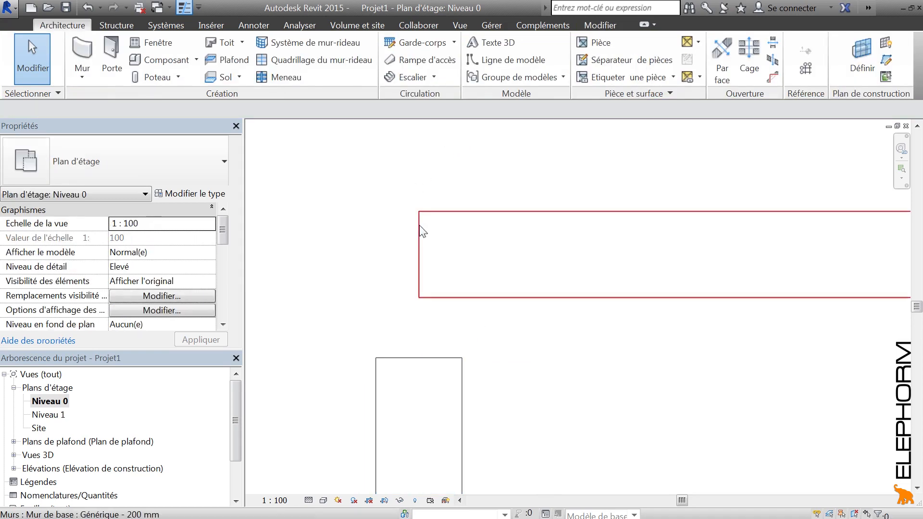
Disallow the wall join (Interdire le joint) at the horizontal wall's left end
left_click(421, 240)
right_click(419, 253)
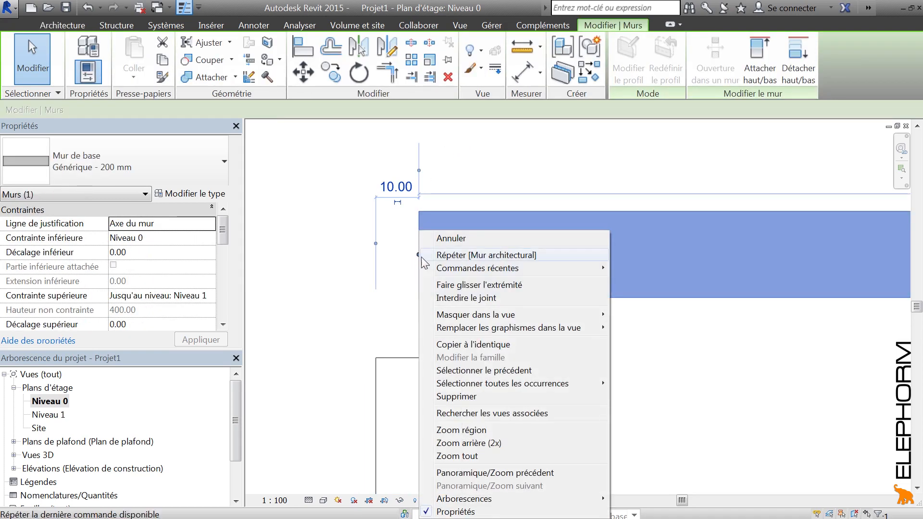
left_click(447, 293)
left_click(338, 248)
left_click(451, 298)
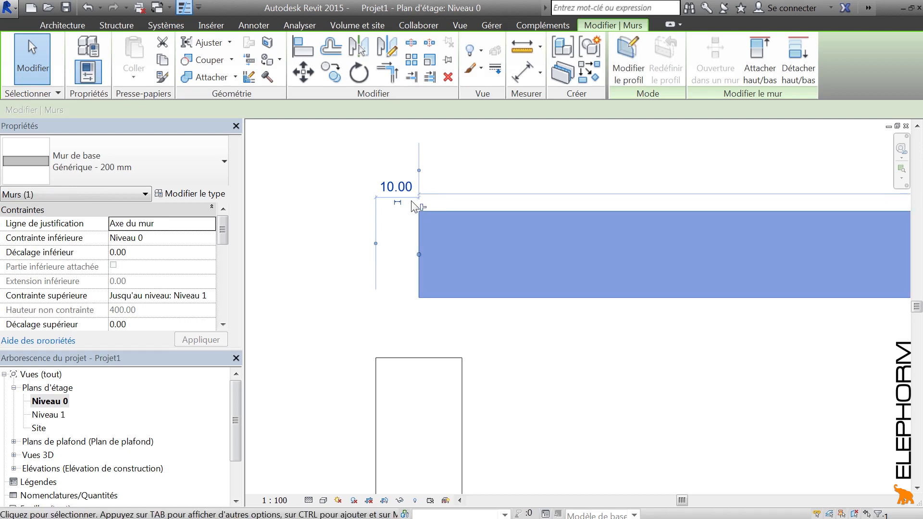
left_click(362, 254)
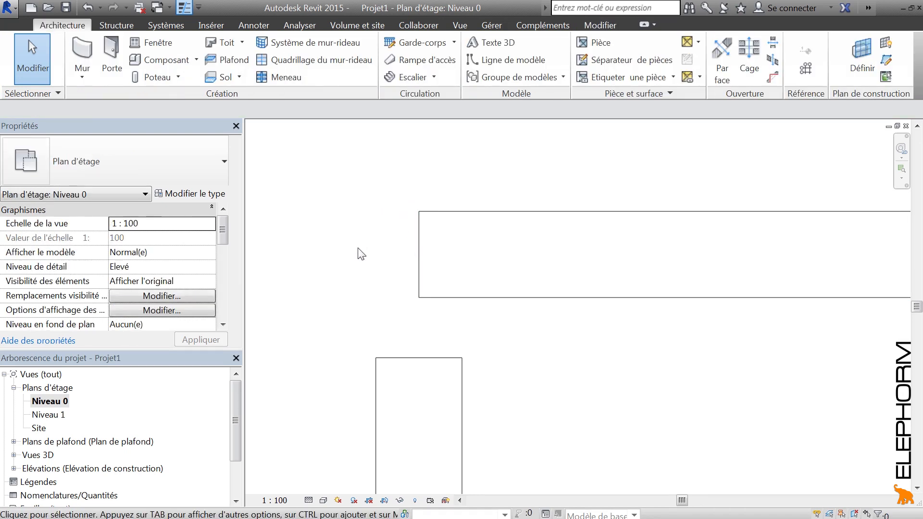
Stretch the vertical wall's upper end up to the lower face of the horizontal wall at its left corner
left_click(416, 360)
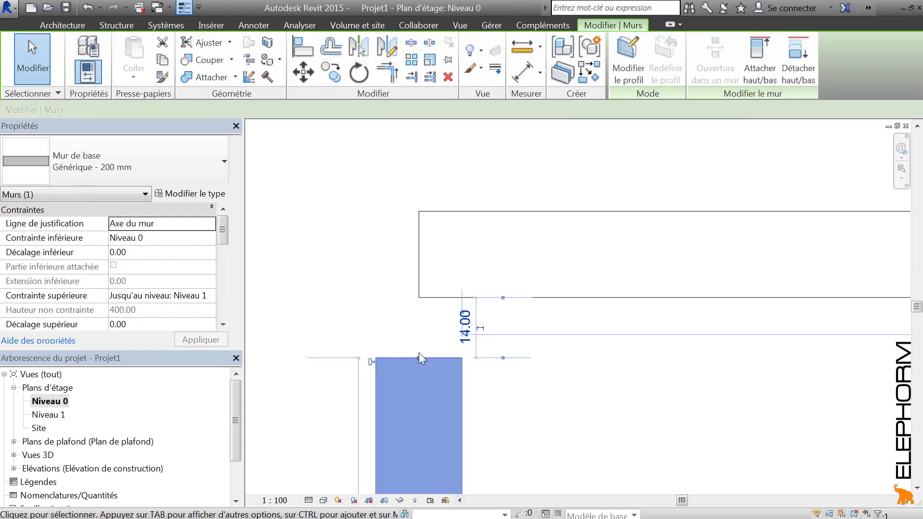
left_click_drag(418, 353, 419, 298)
left_click(524, 361)
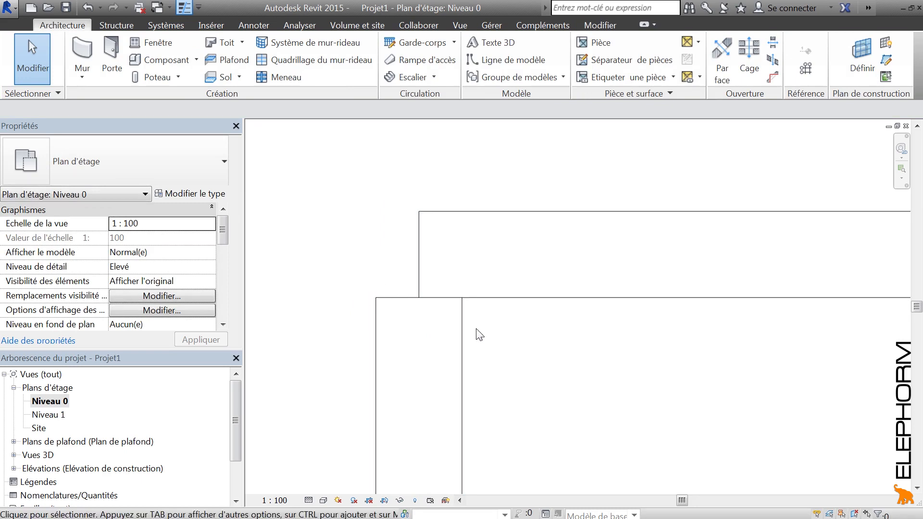
scroll(480, 335, "down", 3)
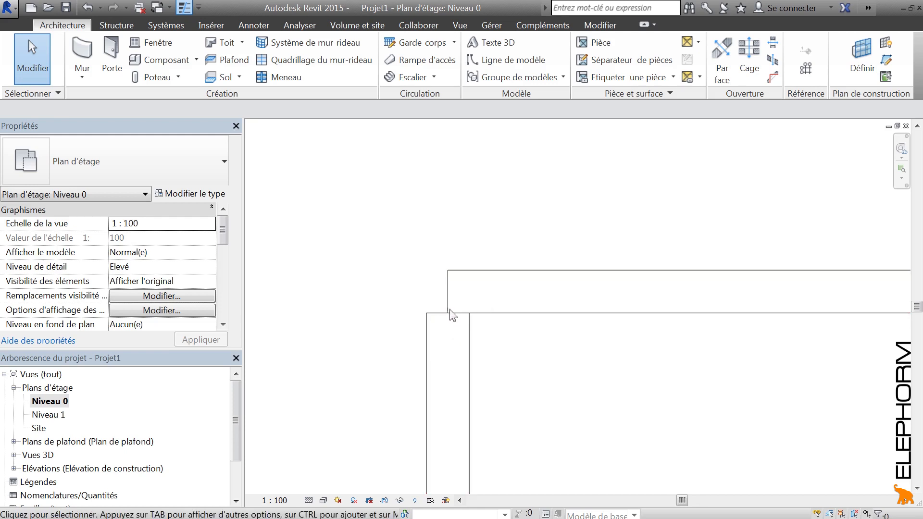
Join the geometry (Attacher) of the vertical and horizontal walls where they touch
left_click(601, 26)
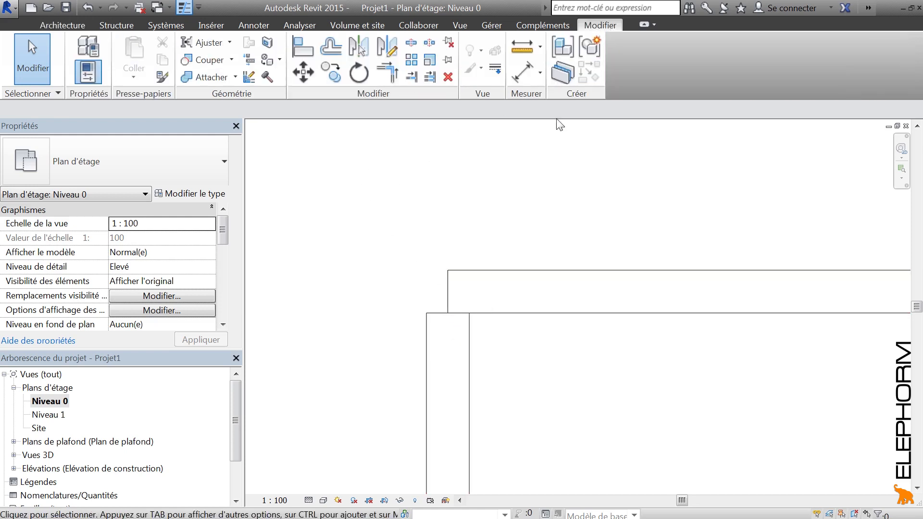
left_click(212, 77)
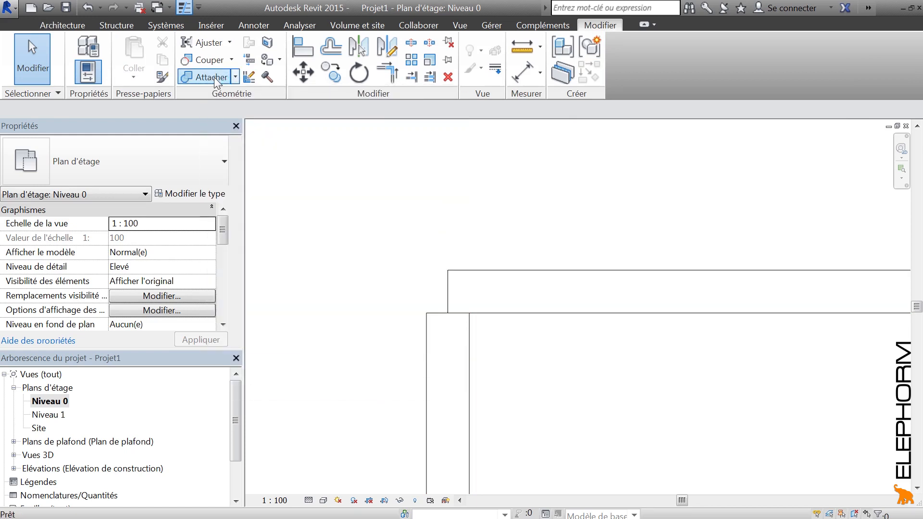
left_click(468, 344)
left_click(484, 320)
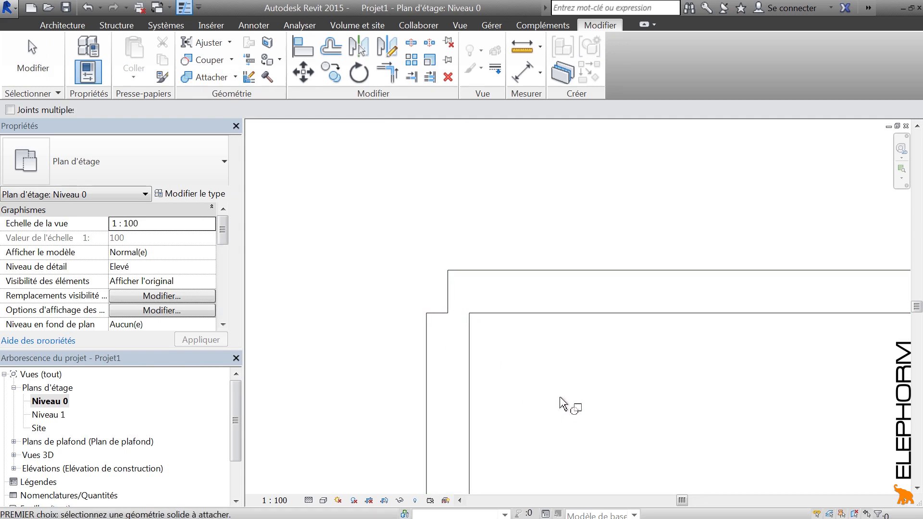
key("Escape")
Split the horizontal wall about 110 from its left end
scroll(457, 373, "down", 3)
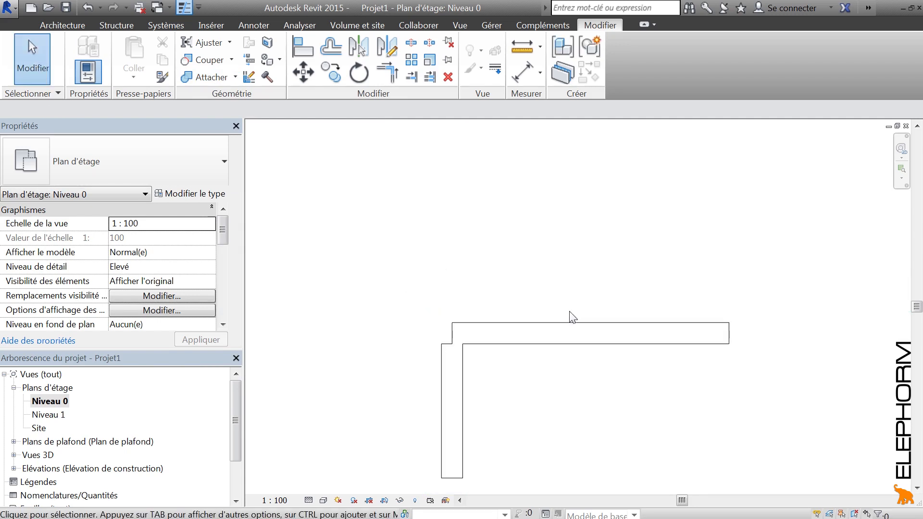
left_click(411, 43)
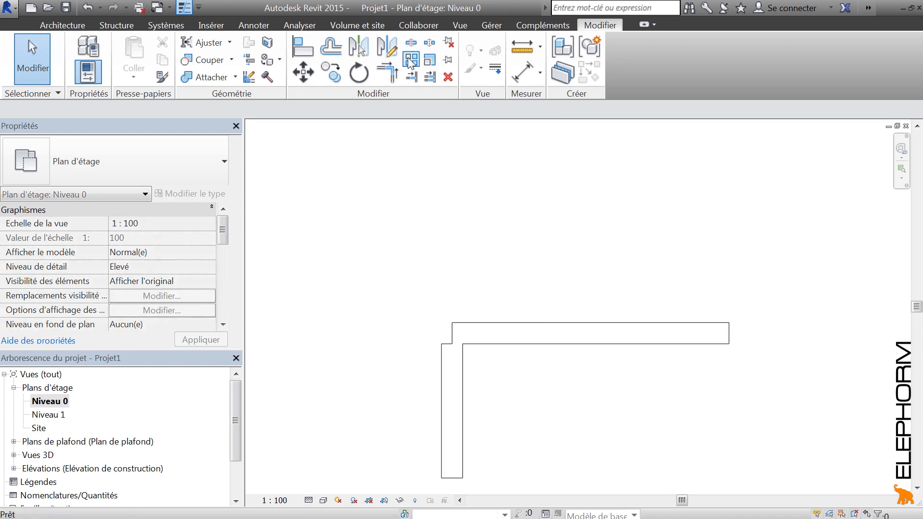
left_click(570, 322)
key("Escape")
scroll(558, 366, "up", 4)
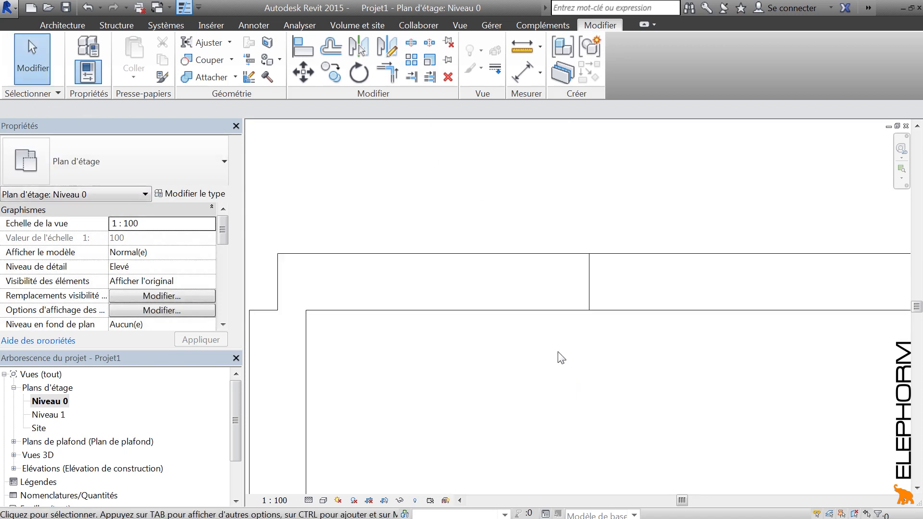
Disallow the wall join at the left horizontal segment's right end, where the wall was split
left_click(568, 308)
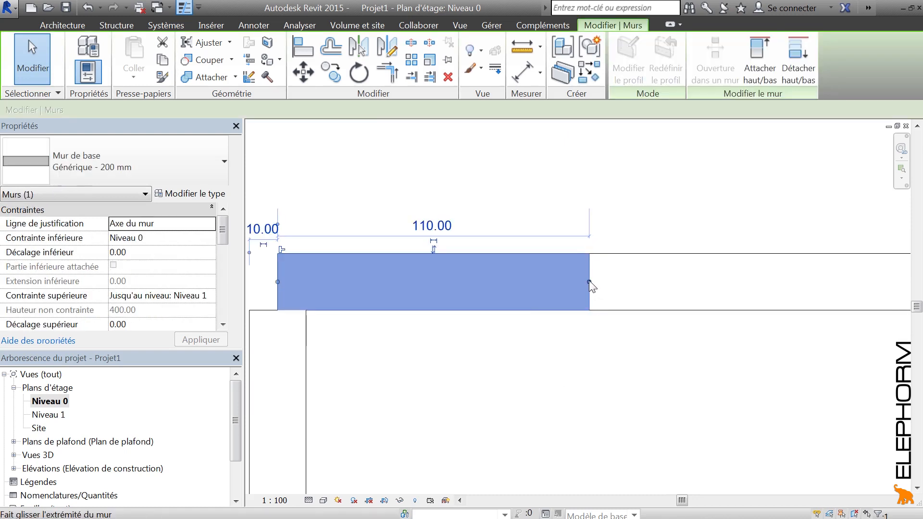
right_click(589, 281)
left_click(628, 300)
left_click(598, 330)
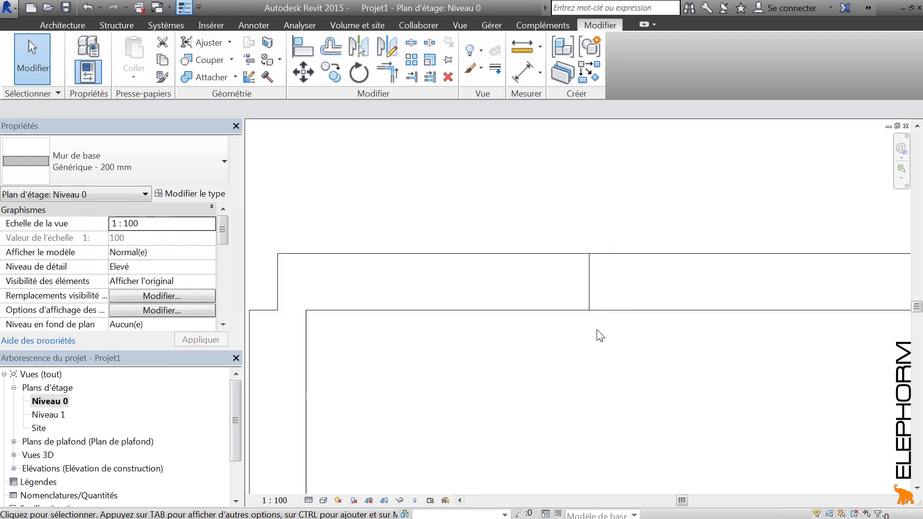
left_click(619, 295)
mouse_move(591, 281)
left_mouse_down()
mouse_move(602, 281)
mouse_move(590, 281)
left_mouse_up()
left_click(596, 277)
left_click(602, 284)
left_click(546, 361)
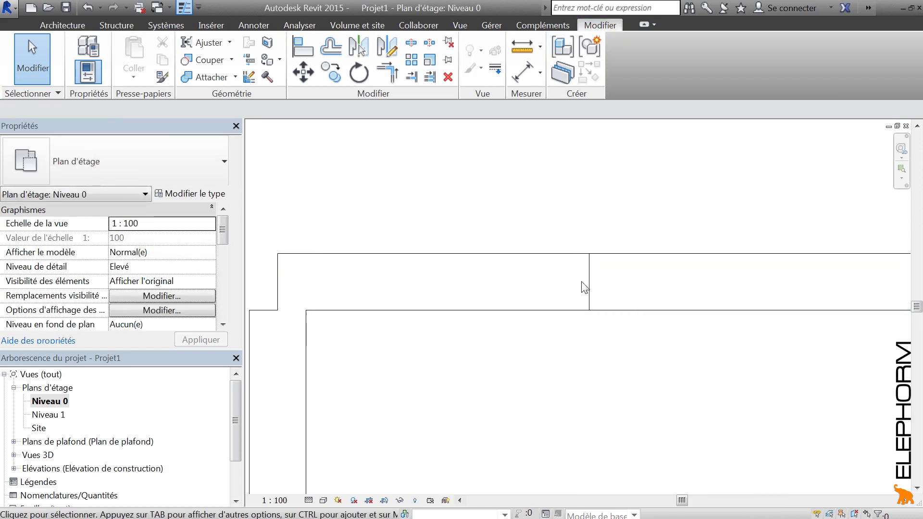
Join the geometry of the two horizontal wall segments, and select each one to check that they are still separate walls
left_click(209, 78)
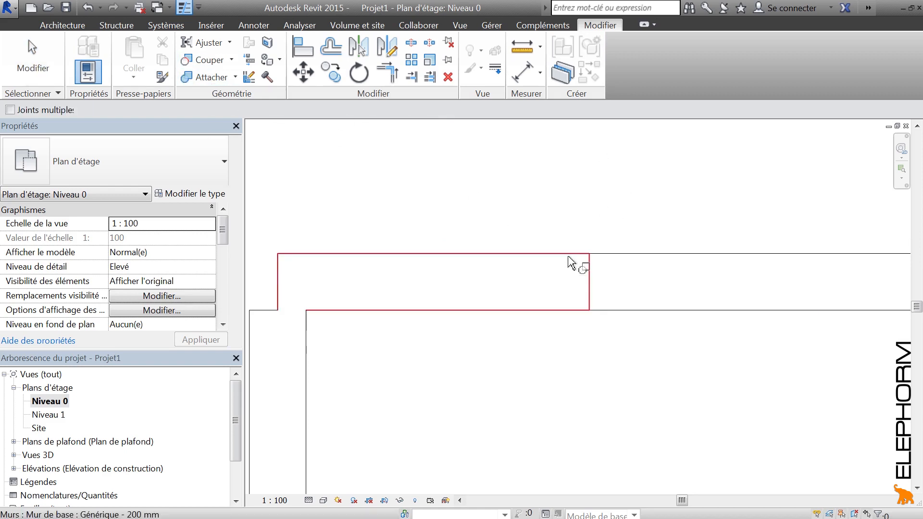
left_click(607, 263)
left_click(576, 264)
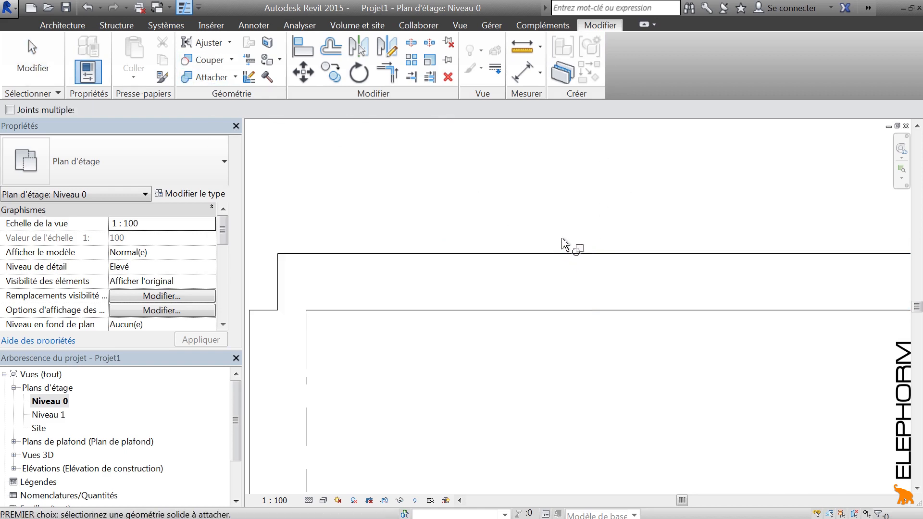
key("Escape")
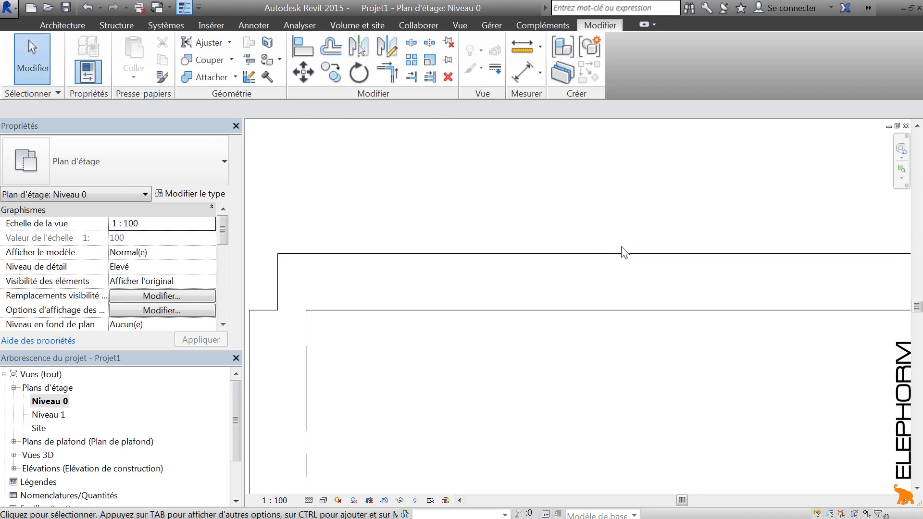
left_click(515, 312)
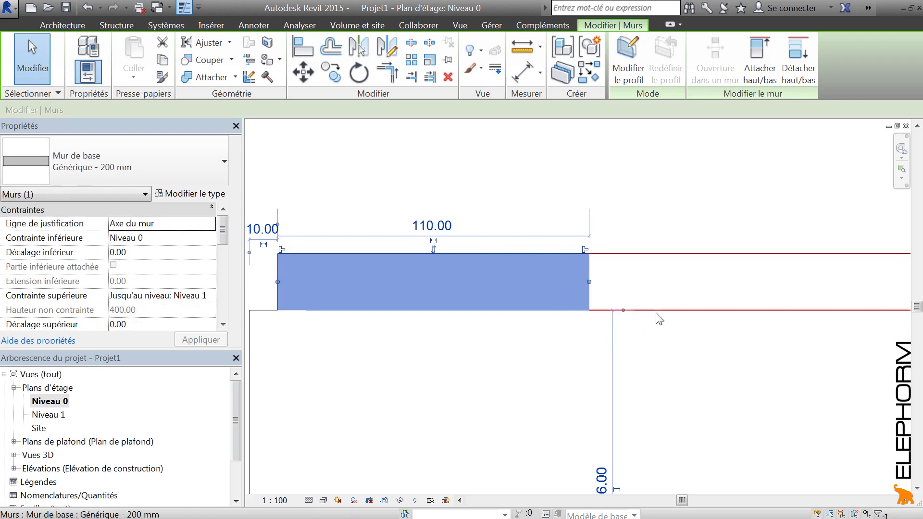
left_click(658, 311)
scroll(603, 349, "down", 4)
left_click(604, 350)
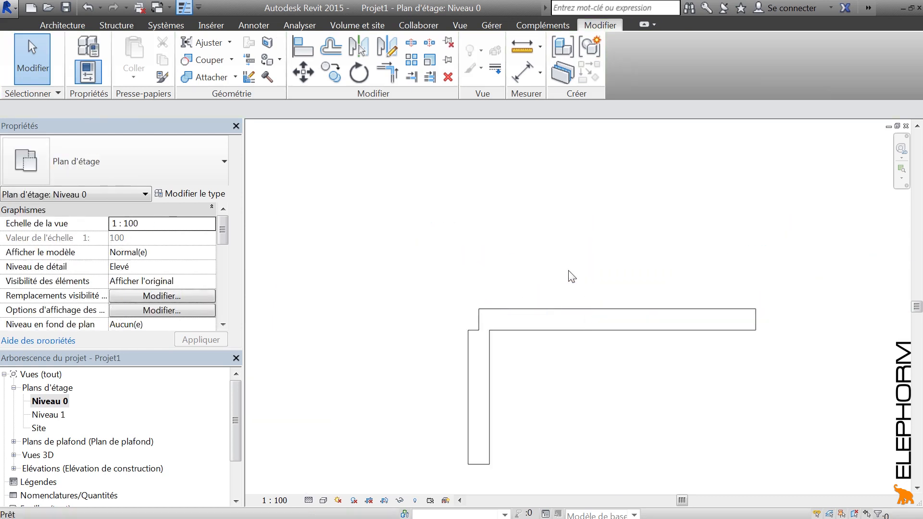
Split the vertical wall with a 7 gap, starting about 62.5 below the horizontal wall
middle_click_drag(531, 374, 544, 267)
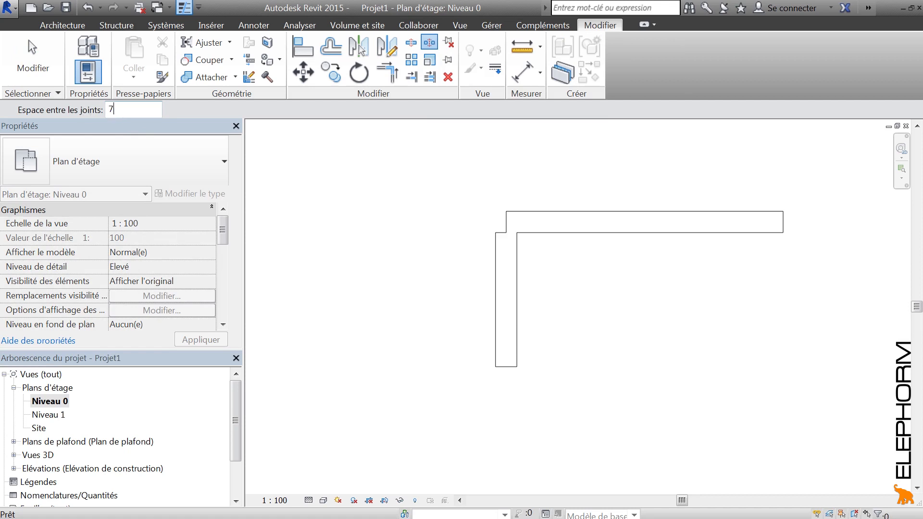
left_click(497, 302)
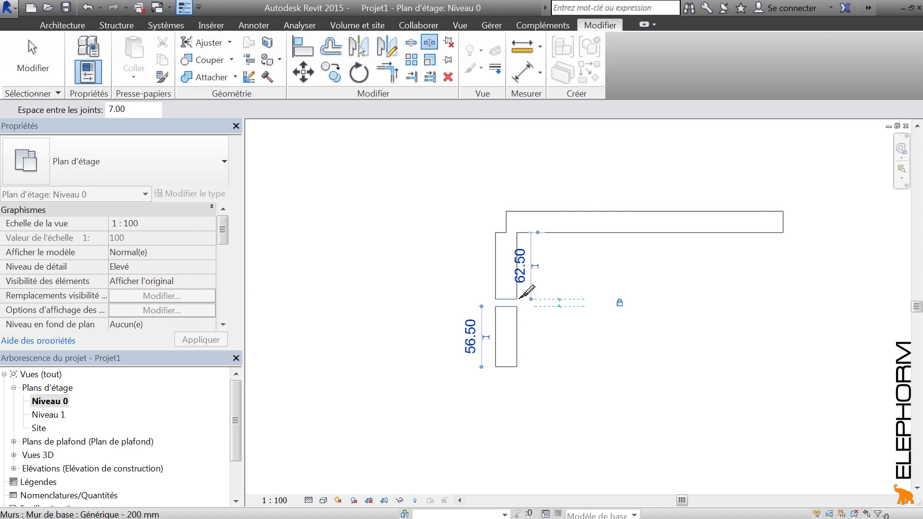
key("Escape")
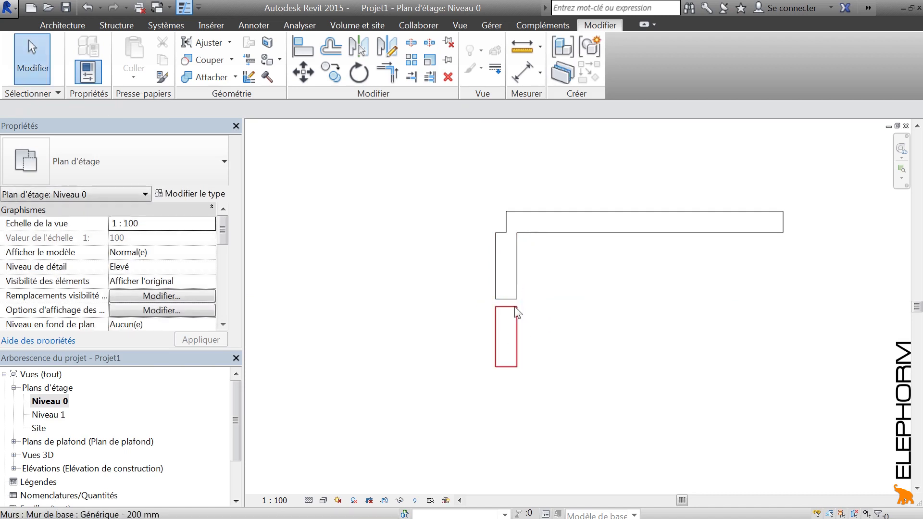
Shorten the lower vertical segment to about 36 by moving its upper end down, and select the upper segment
left_click(516, 313)
scroll(553, 324, "up", 3)
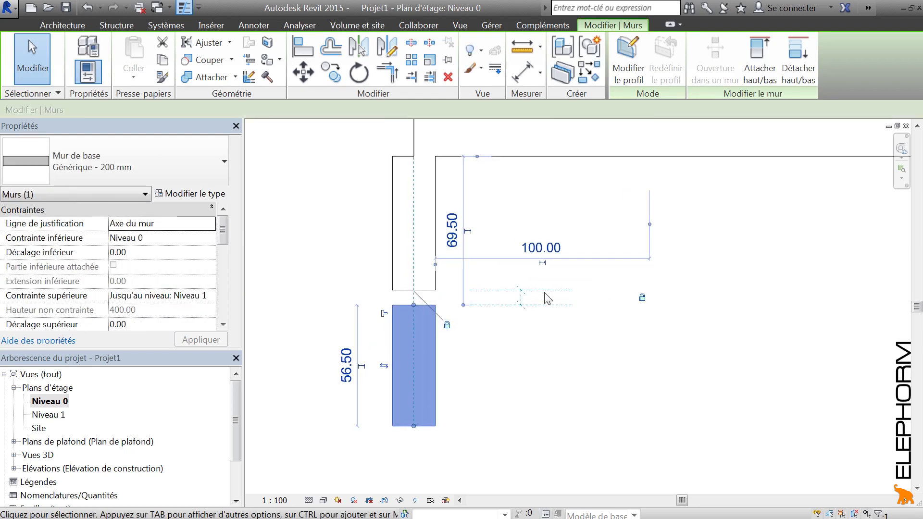
middle_click_drag(588, 277, 591, 275)
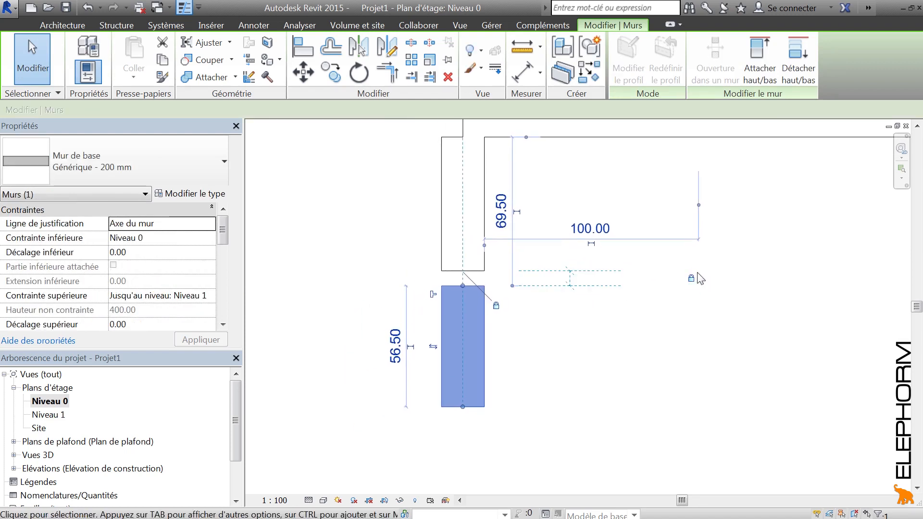
left_click_drag(462, 286, 463, 329)
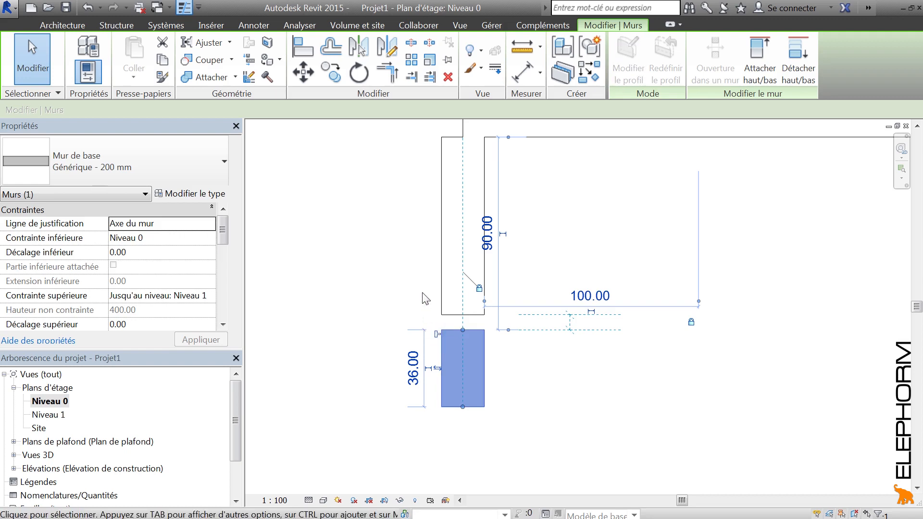
left_click(445, 322)
left_click(450, 313)
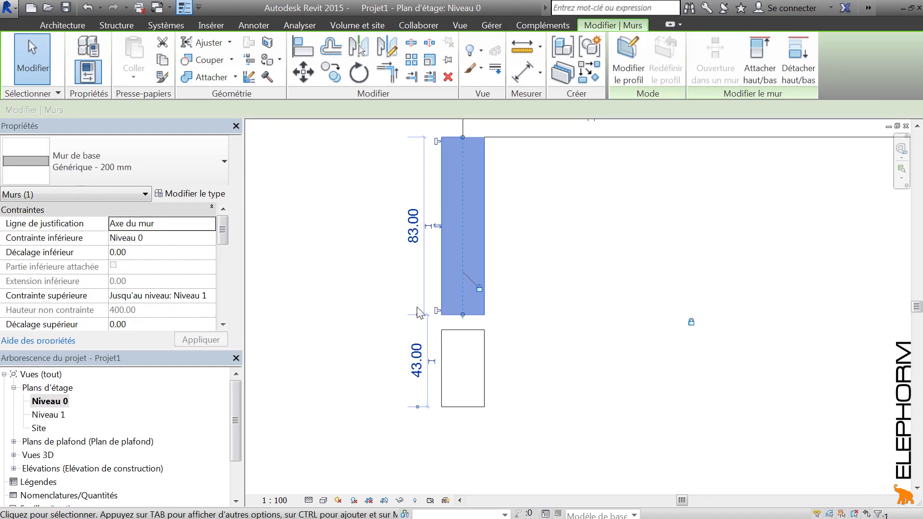